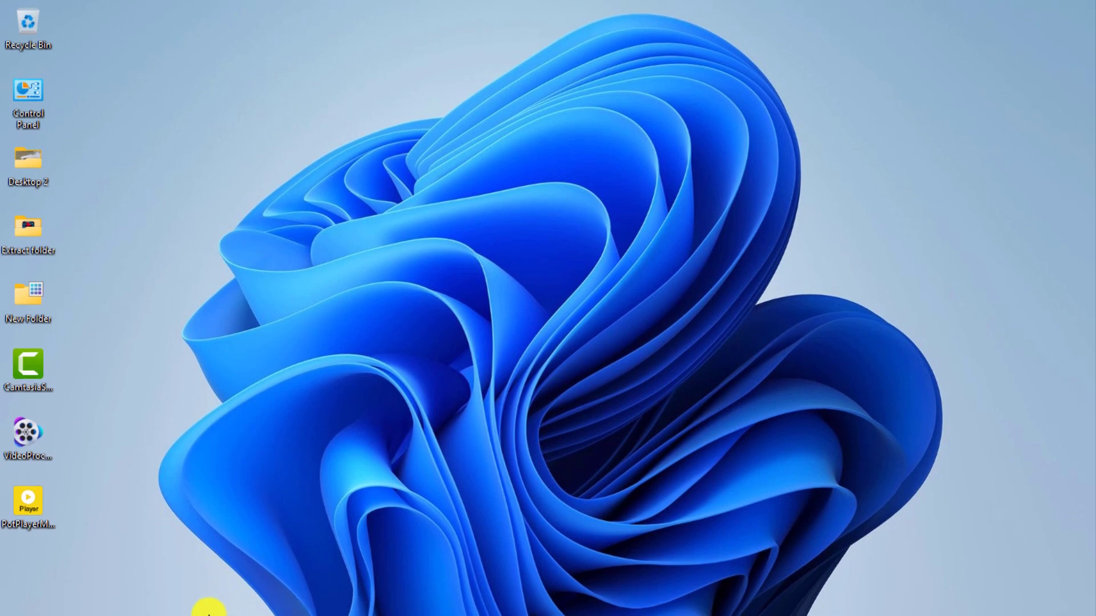
Step: Download Linkbar_1_6_9.zip in Firefox from the sourceforge.net/projects/linkbar page
{"action": "mouse_move", "coordinate": [204, 611]}
{"action": "left_click", "coordinate": [167, 599]}
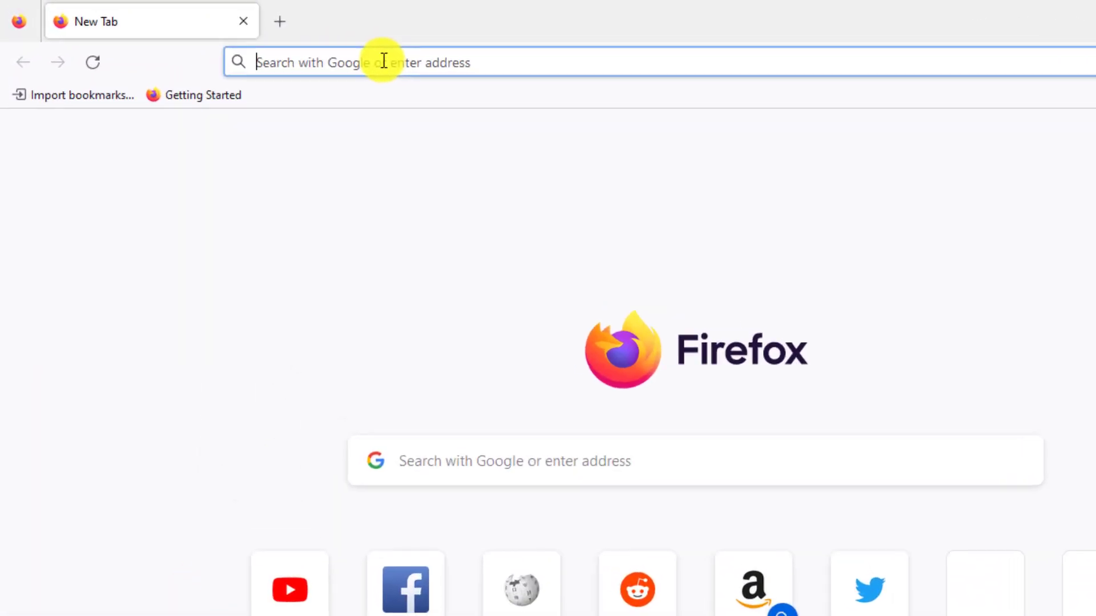
{"action": "right_click", "coordinate": [383, 61]}
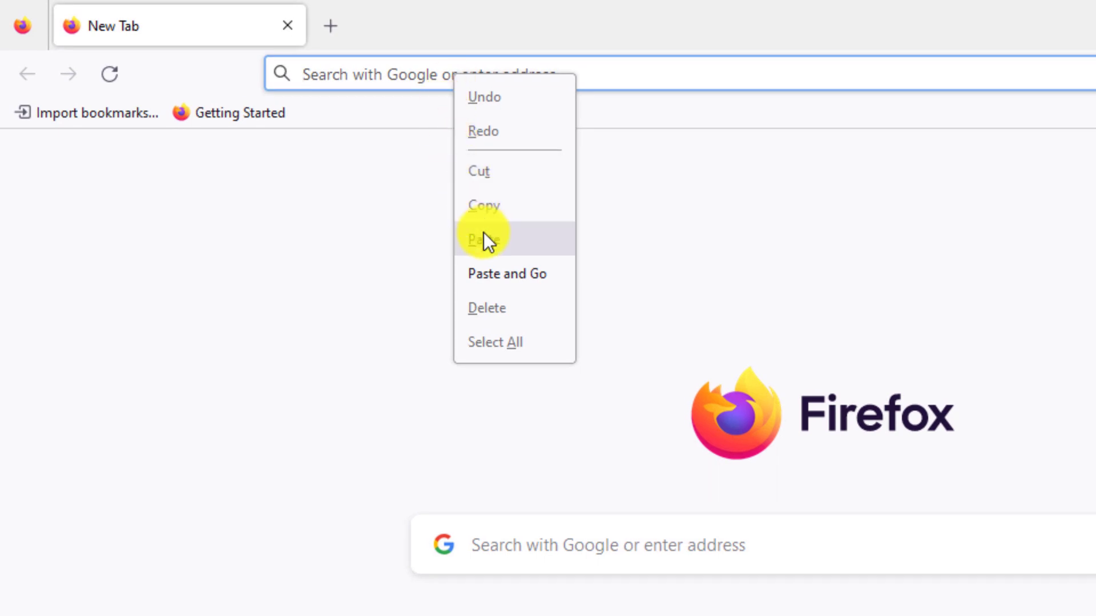
{"action": "left_click", "coordinate": [407, 202]}
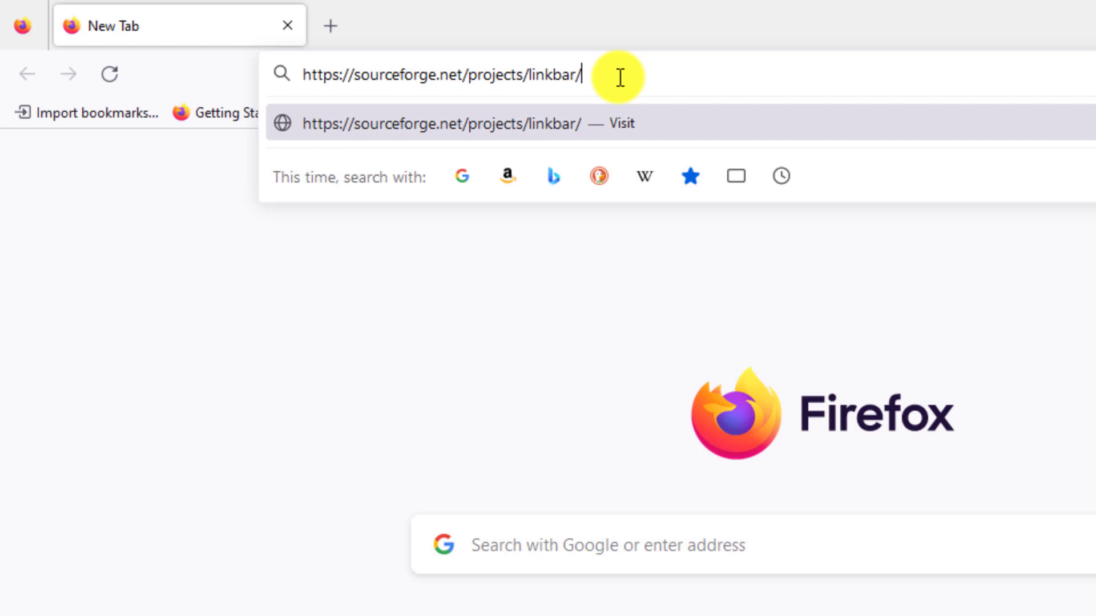
{"action": "key", "text": "Return"}
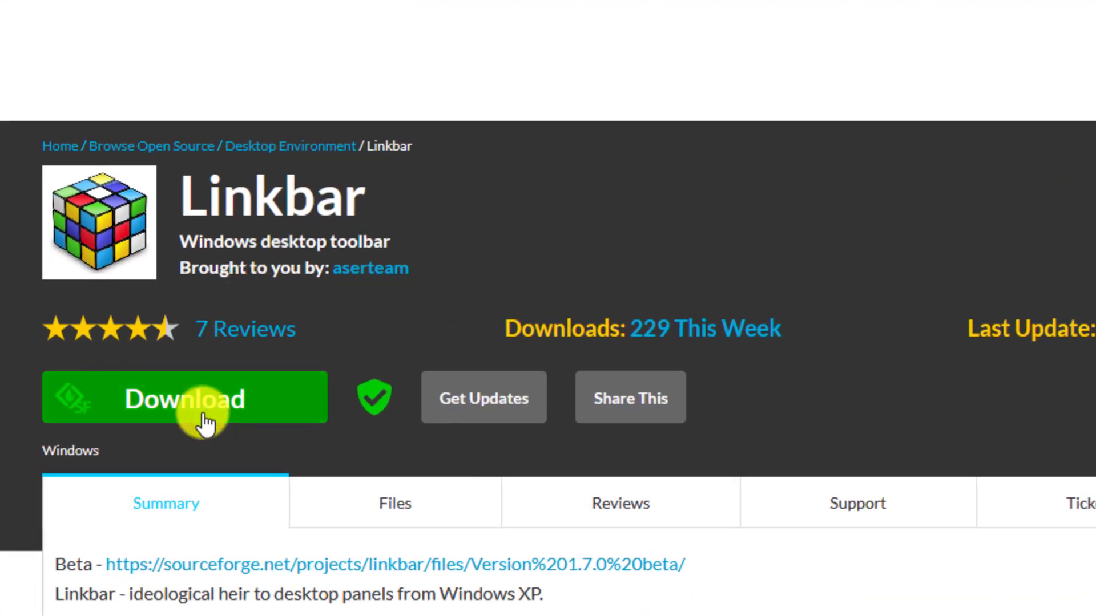
{"action": "left_click", "coordinate": [207, 424]}
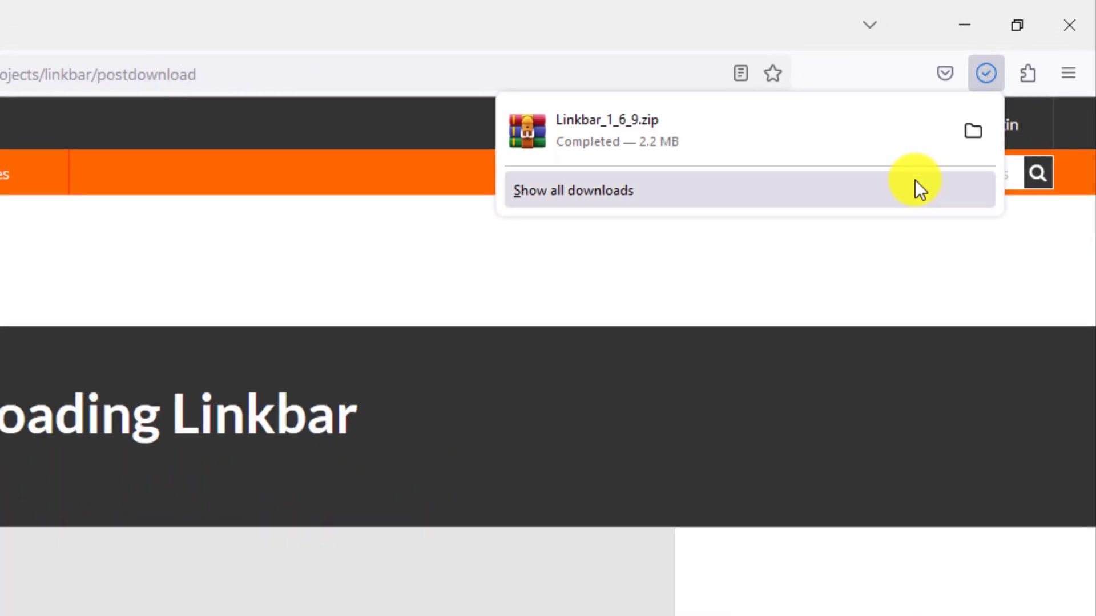
Step: Extract Linkbar_1_6_9.zip to the Desktop with WinRAR, then close the archive window
{"action": "left_click", "coordinate": [580, 141]}
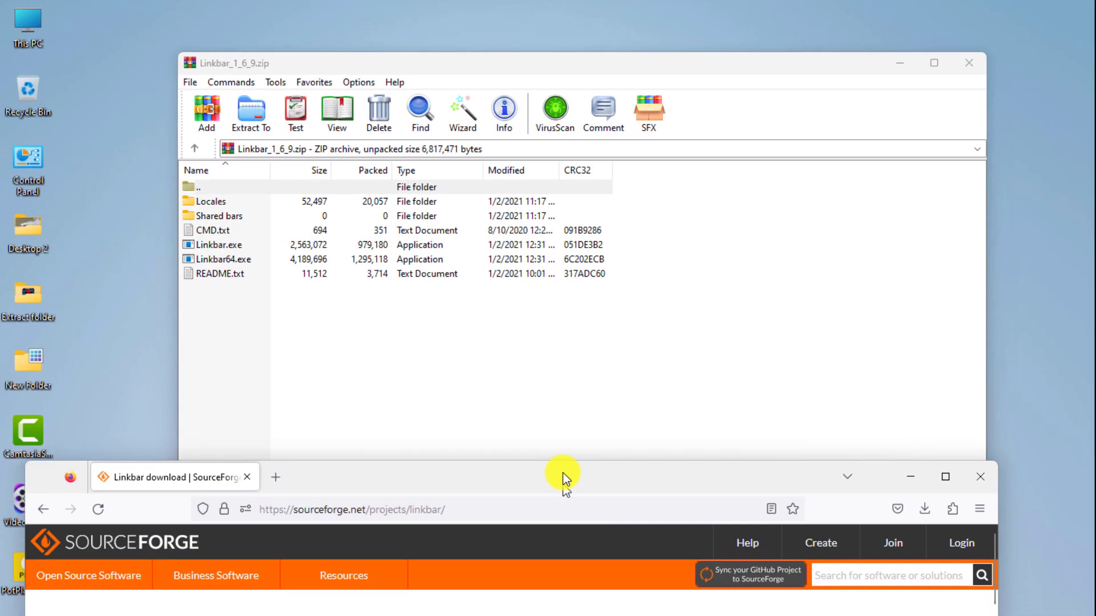
{"action": "left_click_drag", "start_coordinate": [563, 473], "coordinate": [556, 402]}
{"action": "left_click", "coordinate": [915, 395]}
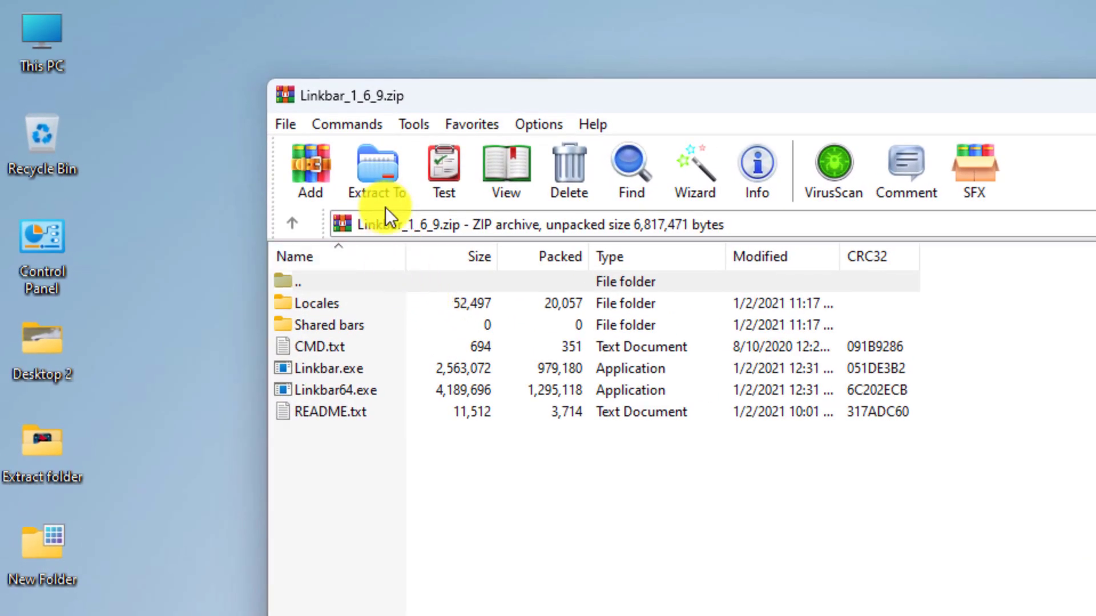
{"action": "left_click", "coordinate": [379, 173]}
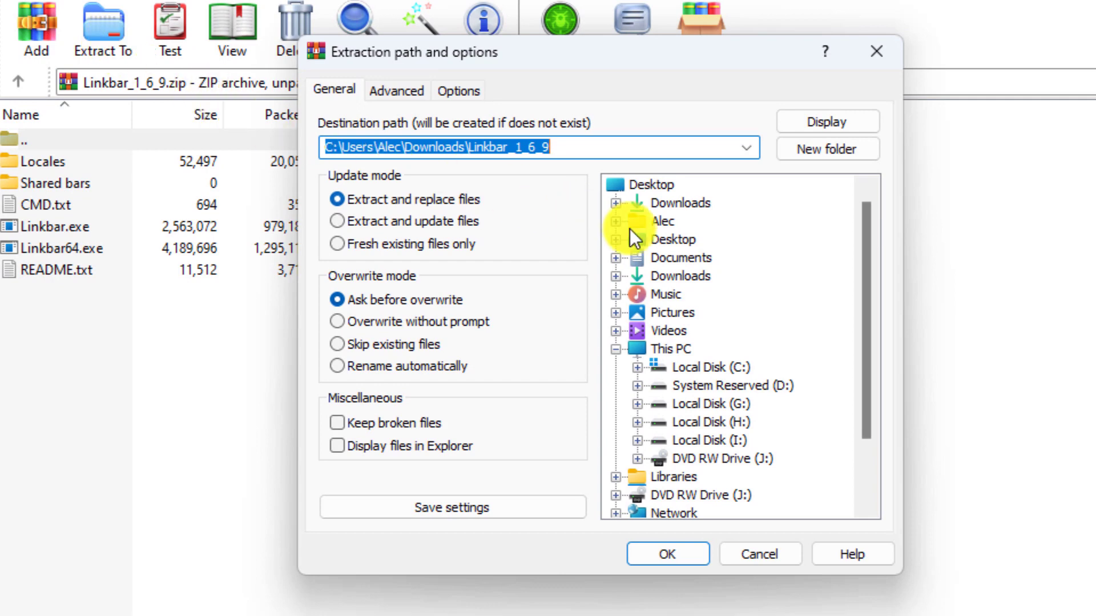
{"action": "left_click", "coordinate": [676, 240]}
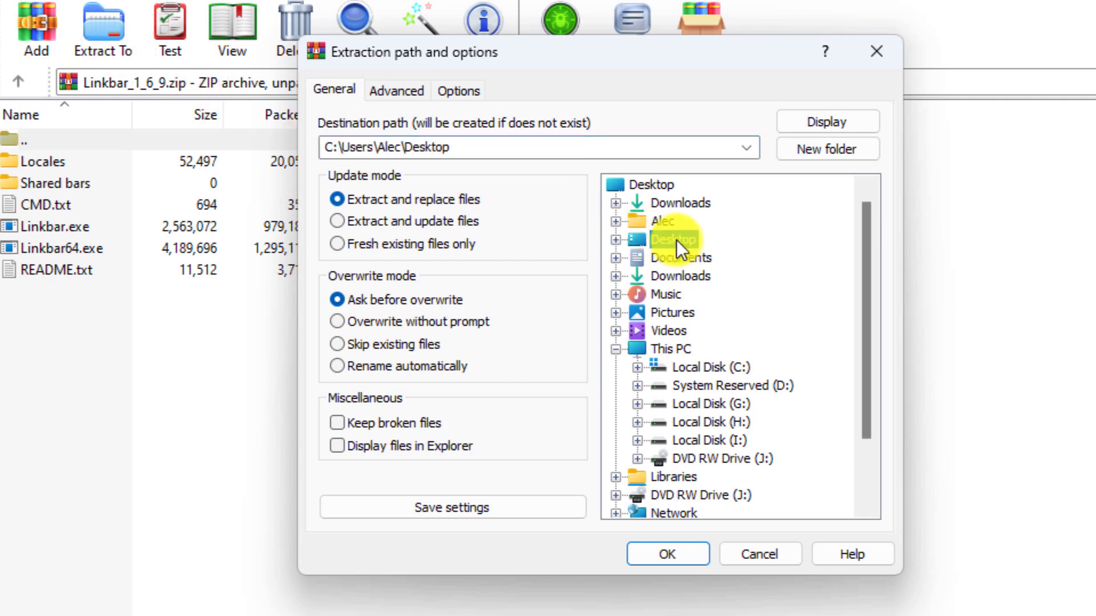
{"action": "left_click", "coordinate": [666, 554]}
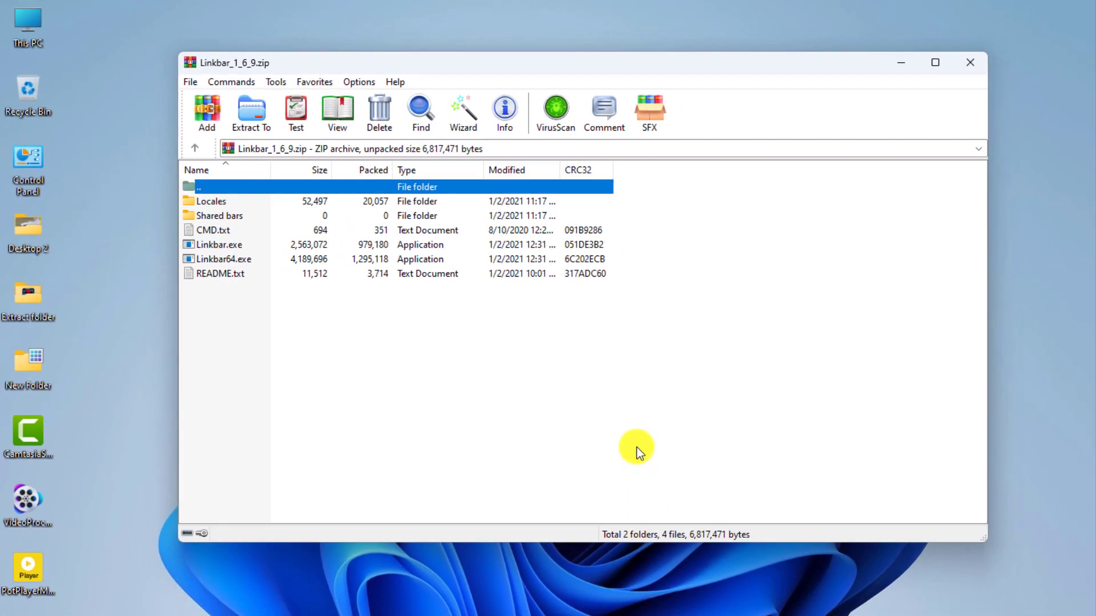
{"action": "left_click", "coordinate": [970, 65]}
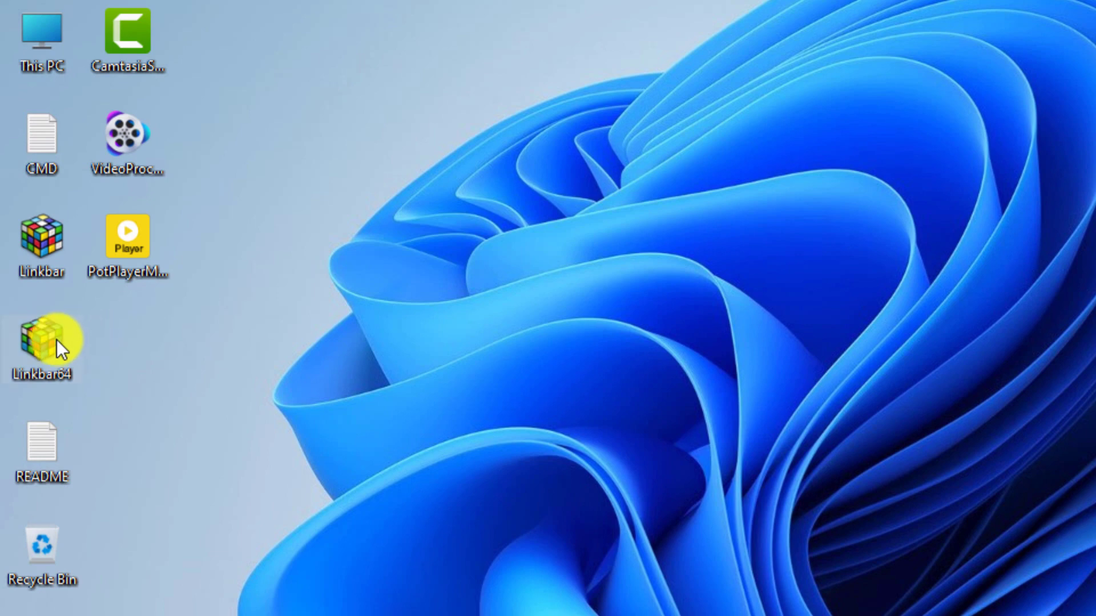
Step: Launch Linkbar64 and create a linkbar for all users using the Desktop folder
{"action": "double_click", "coordinate": [56, 340]}
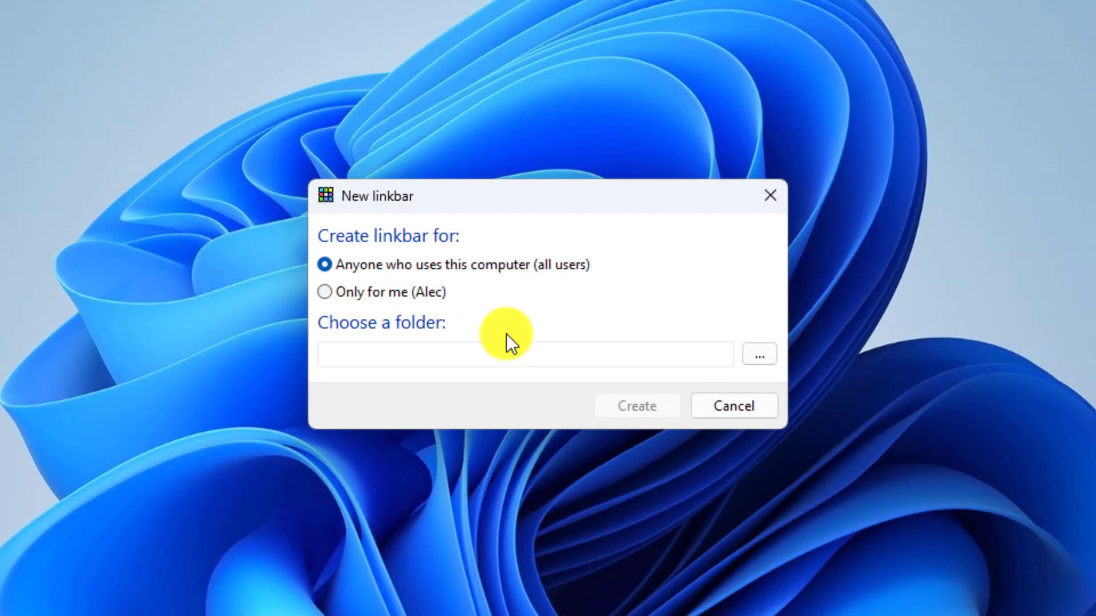
{"action": "left_click", "coordinate": [749, 358]}
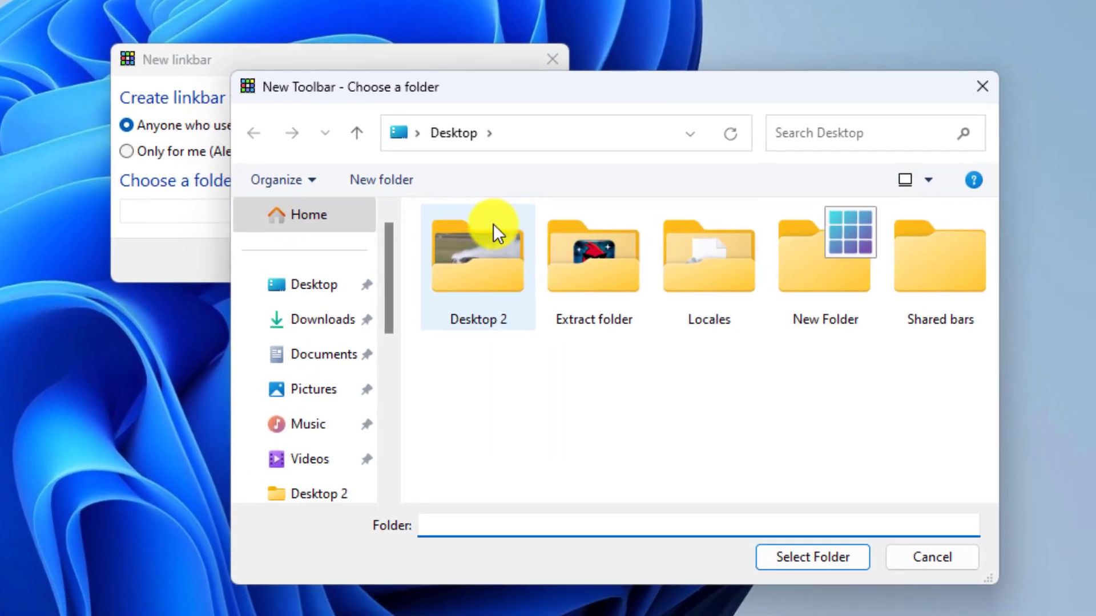
{"action": "left_click", "coordinate": [309, 285]}
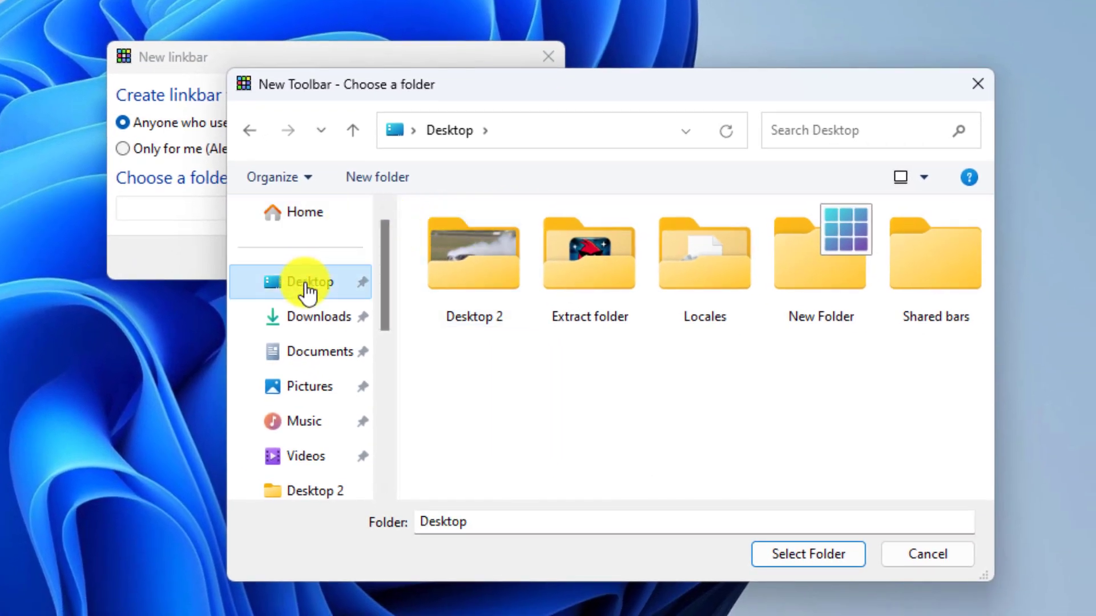
{"action": "left_click", "coordinate": [783, 555]}
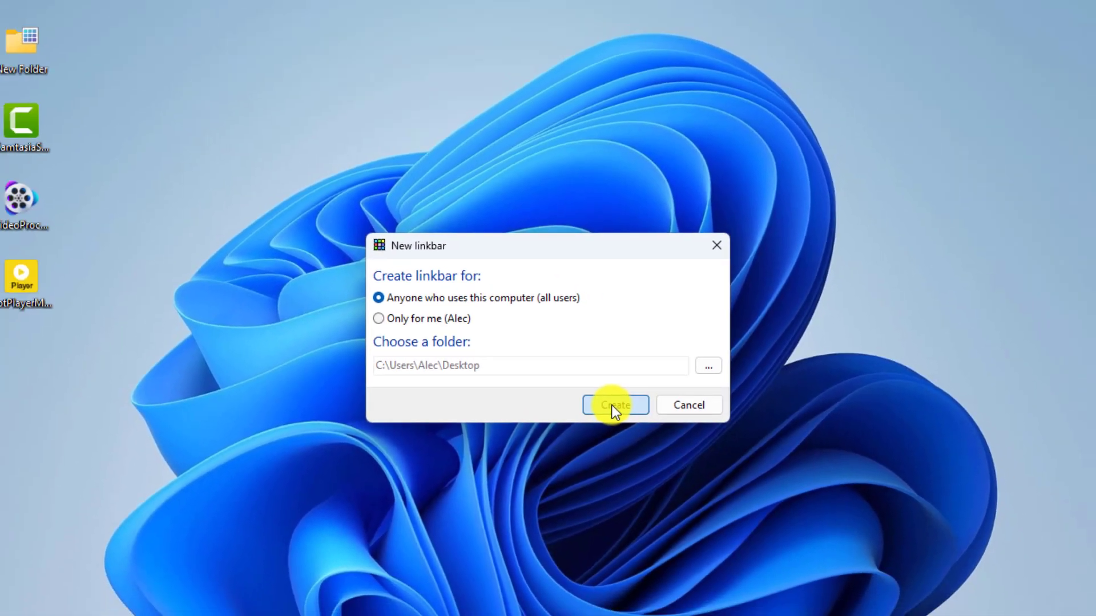
{"action": "left_click", "coordinate": [628, 401]}
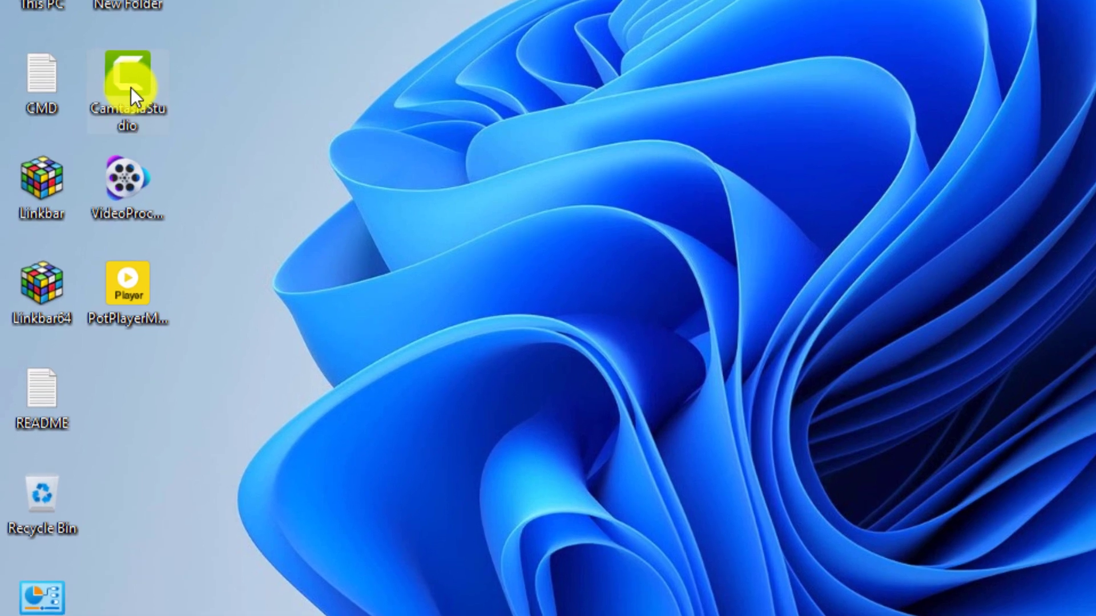
Step: Create CamtasiaStudio and VideoProc shortcuts so they appear on the top linkbar
{"action": "right_click", "coordinate": [87, 270]}
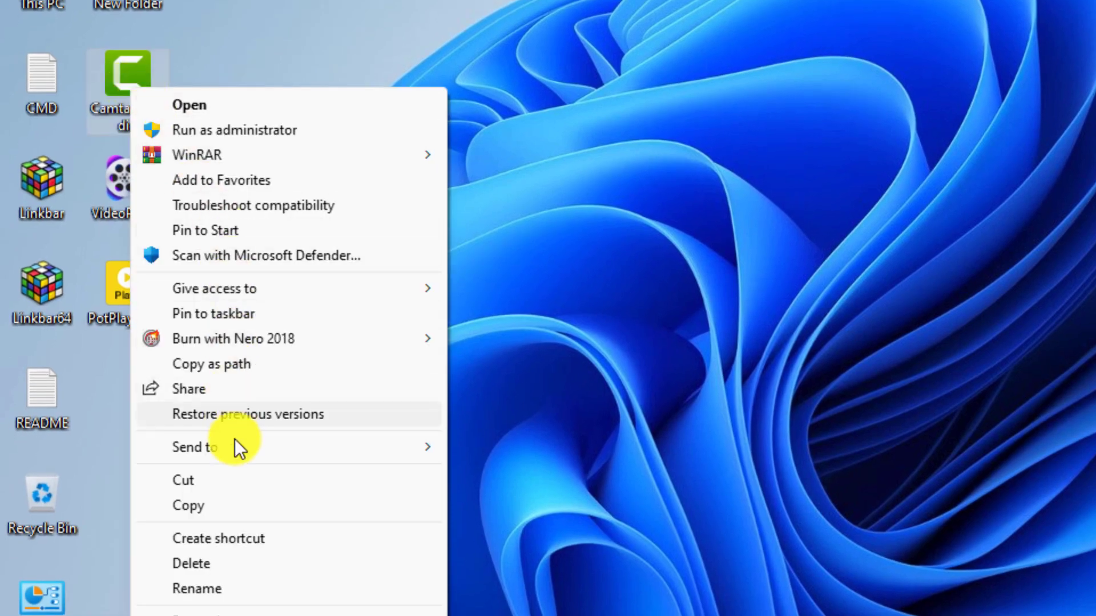
{"action": "left_click", "coordinate": [236, 539]}
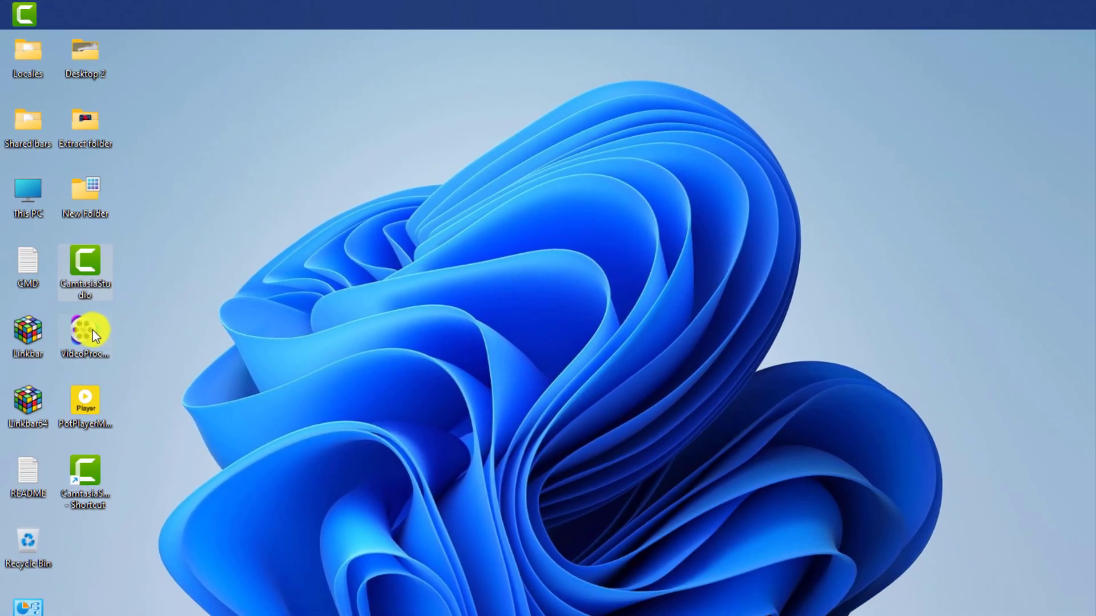
{"action": "right_click", "coordinate": [92, 330]}
{"action": "left_click", "coordinate": [183, 440]}
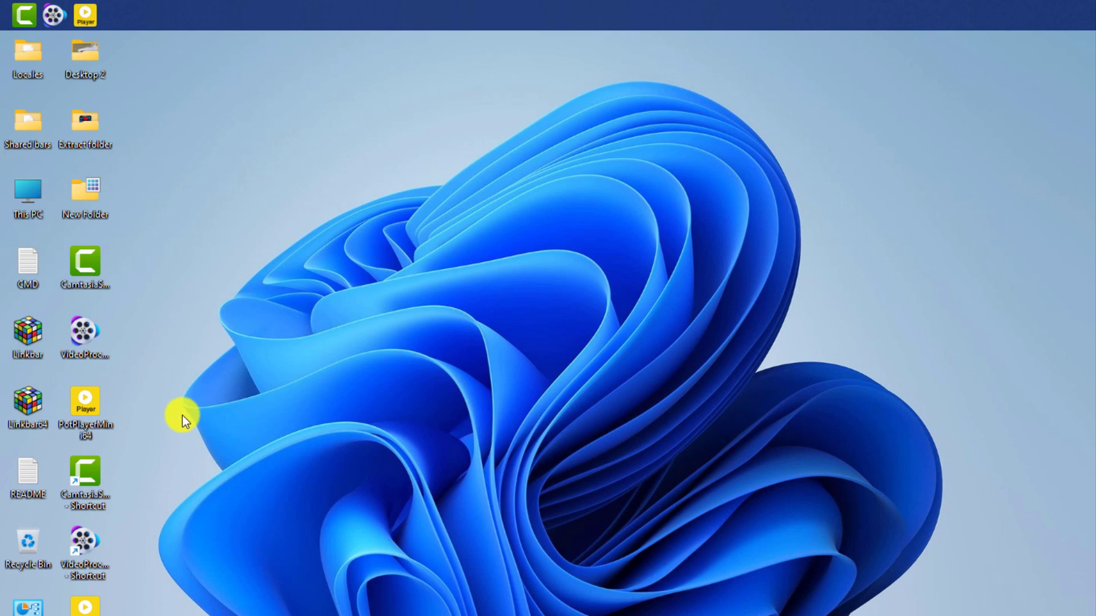
Step: Add PotPlayer to the top linkbar, remove its duplicate shortcut, and lock the linkbar
{"action": "left_click_drag", "start_coordinate": [80, 408], "coordinate": [299, 9]}
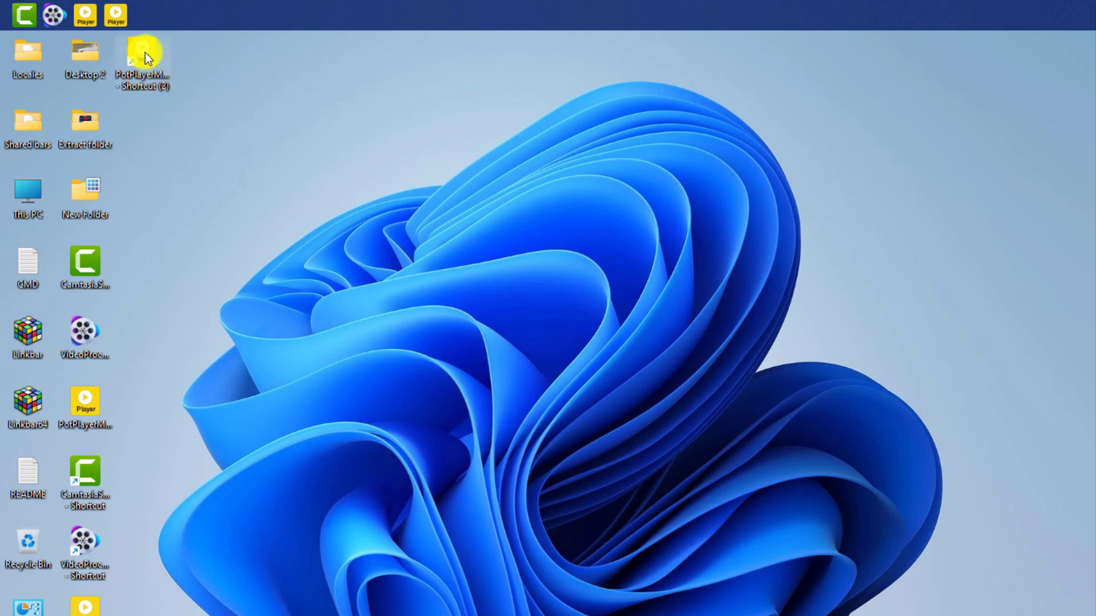
{"action": "left_click_drag", "start_coordinate": [145, 53], "coordinate": [28, 542]}
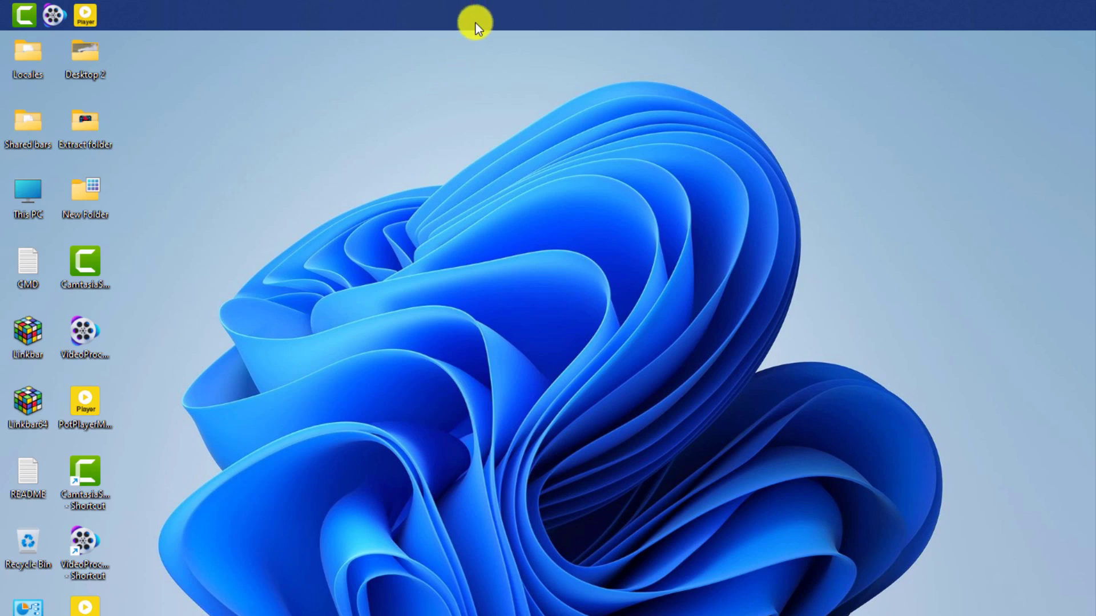
{"action": "left_click_drag", "start_coordinate": [475, 22], "coordinate": [487, 4]}
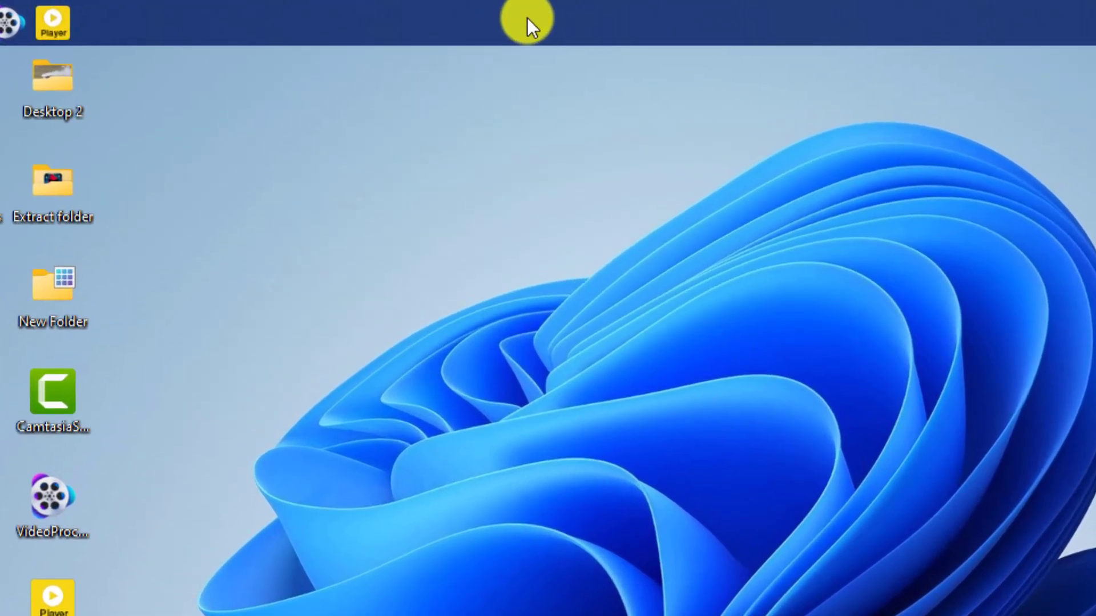
{"action": "right_click", "coordinate": [408, 13]}
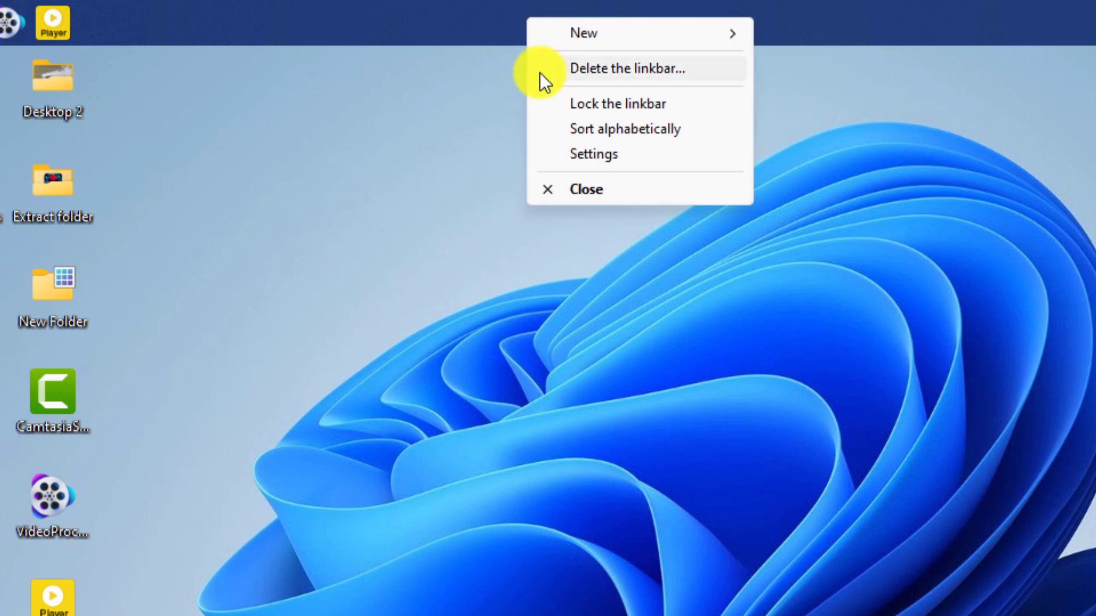
{"action": "left_click", "coordinate": [574, 100]}
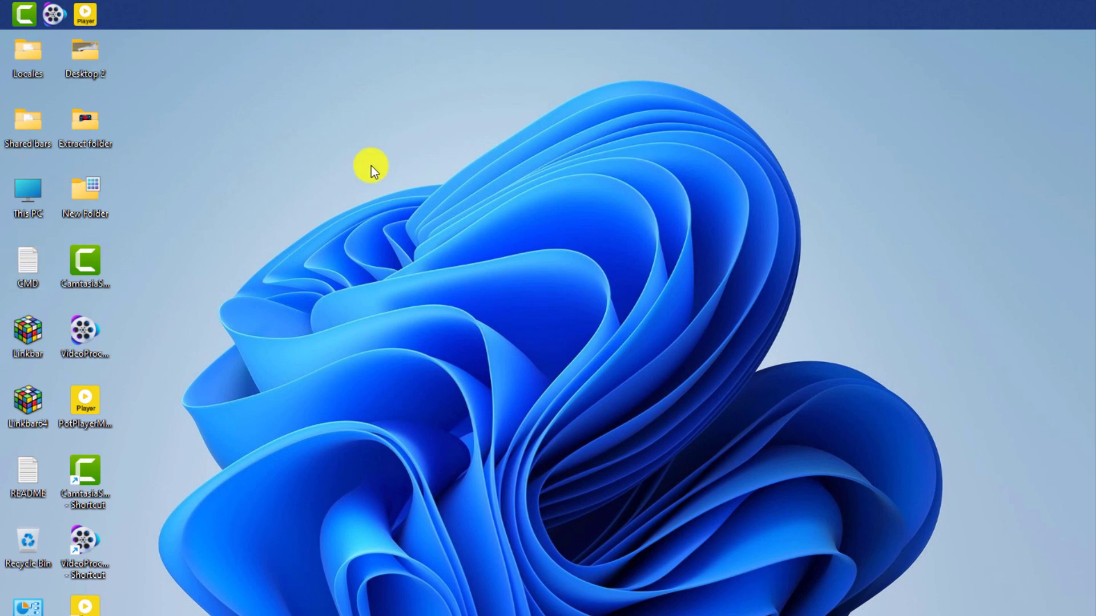
Step: Use New > Linkbar to build another Desktop-folder linkbar and drag it to the right edge
{"action": "right_click", "coordinate": [417, 12]}
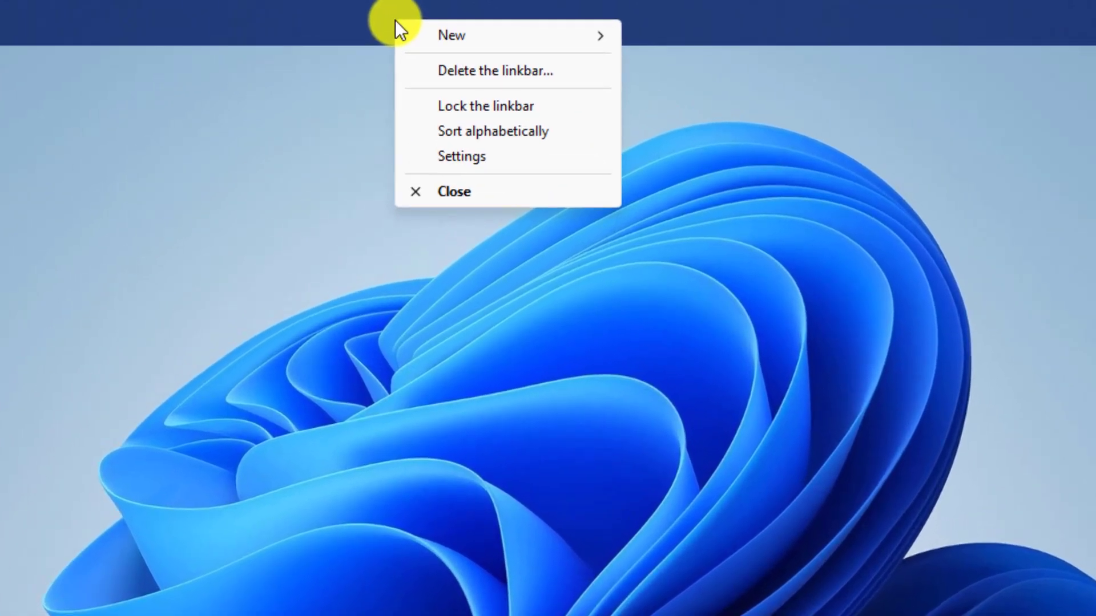
{"action": "mouse_move", "coordinate": [471, 28]}
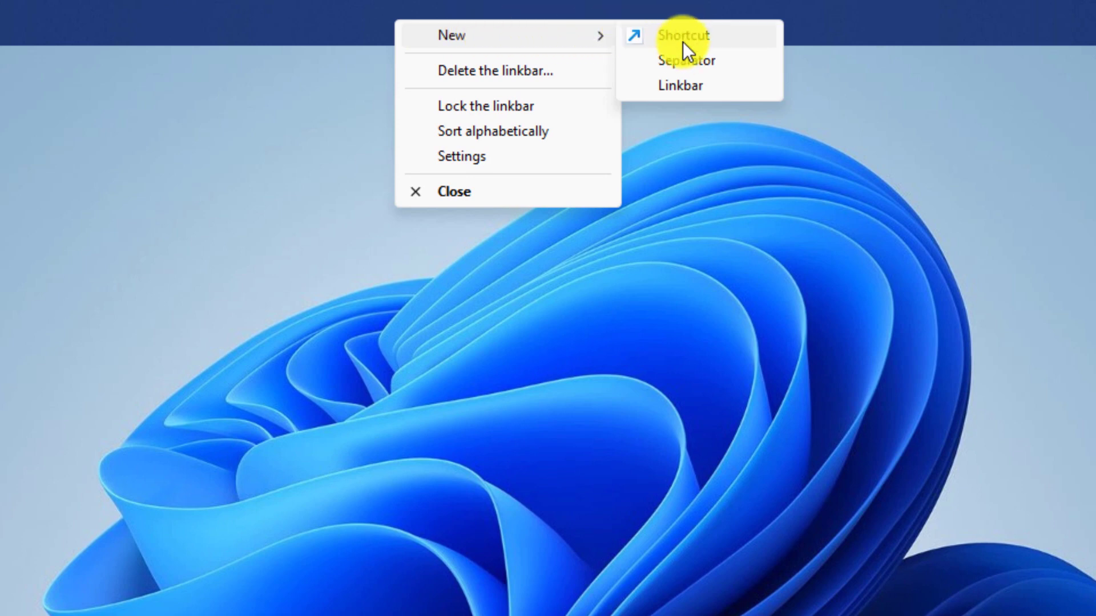
{"action": "left_click", "coordinate": [685, 86]}
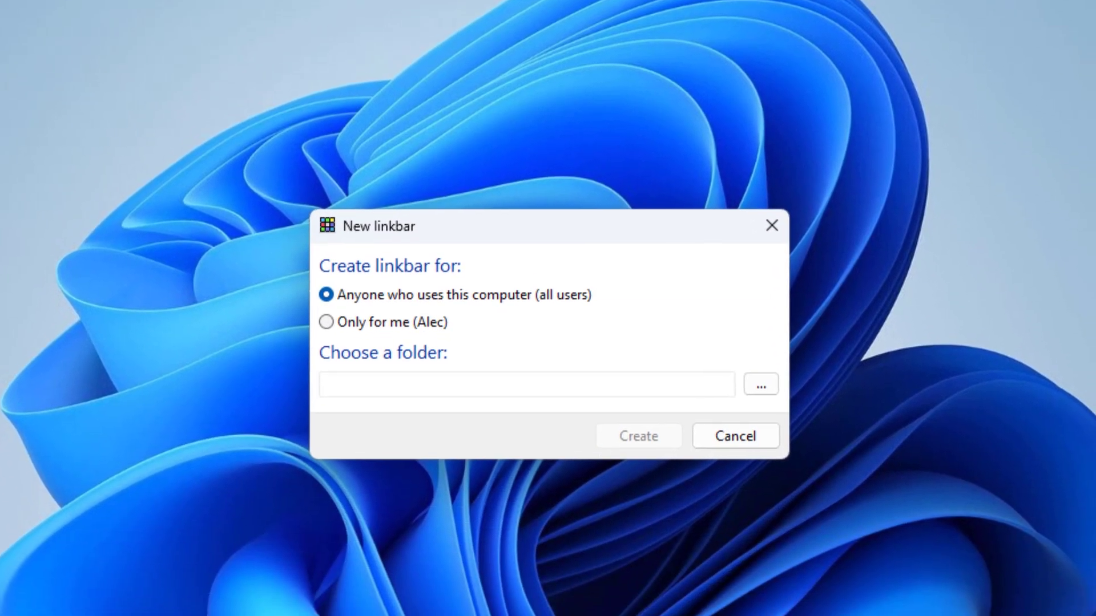
{"action": "left_click", "coordinate": [763, 379]}
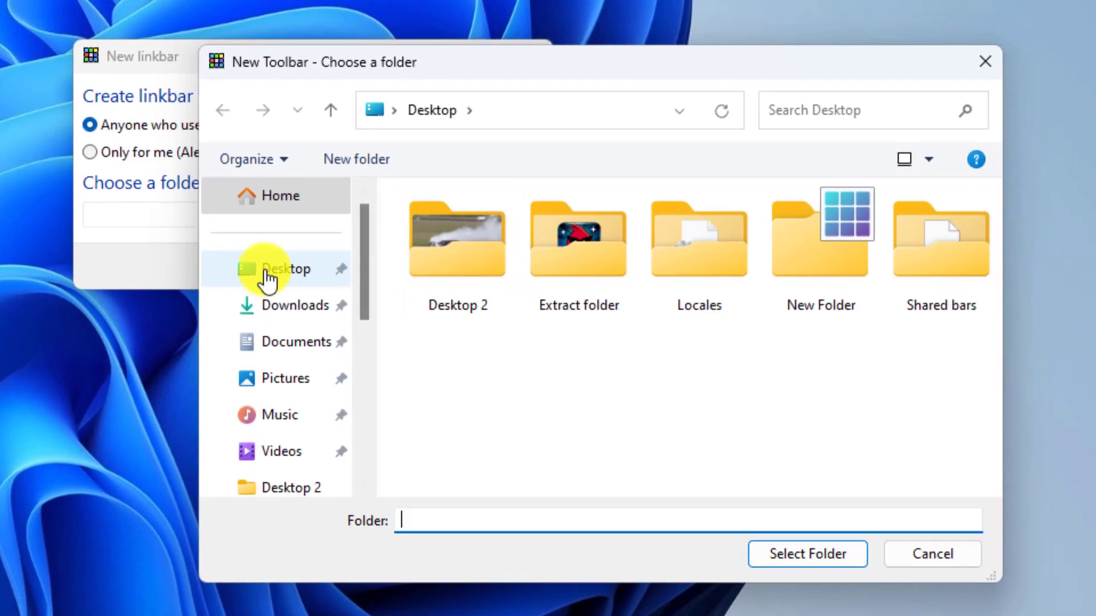
{"action": "left_click", "coordinate": [268, 280]}
{"action": "left_click", "coordinate": [815, 549]}
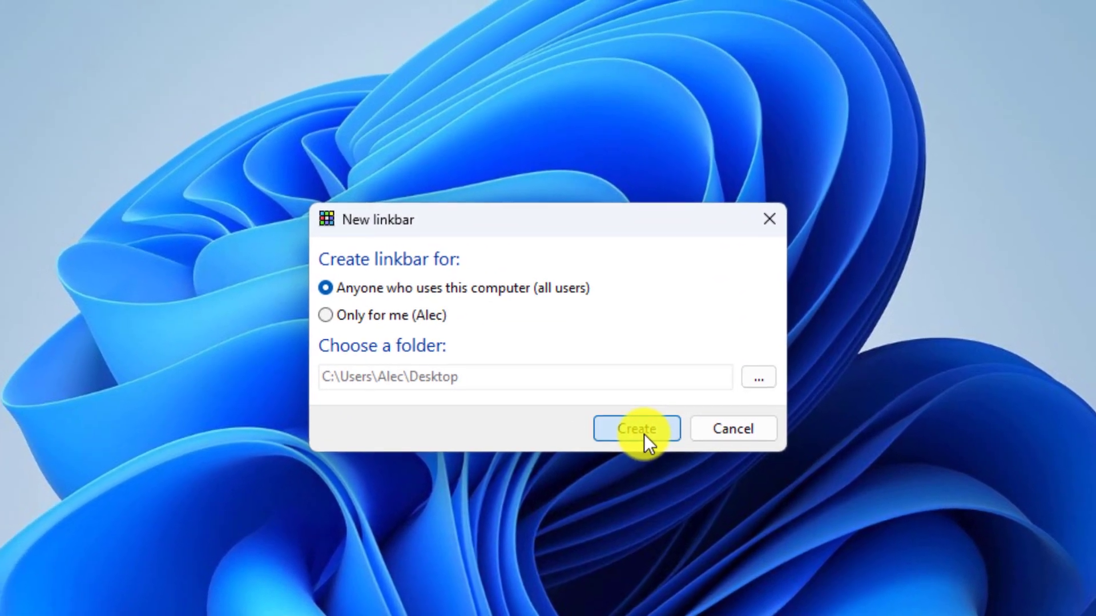
{"action": "left_click", "coordinate": [633, 426]}
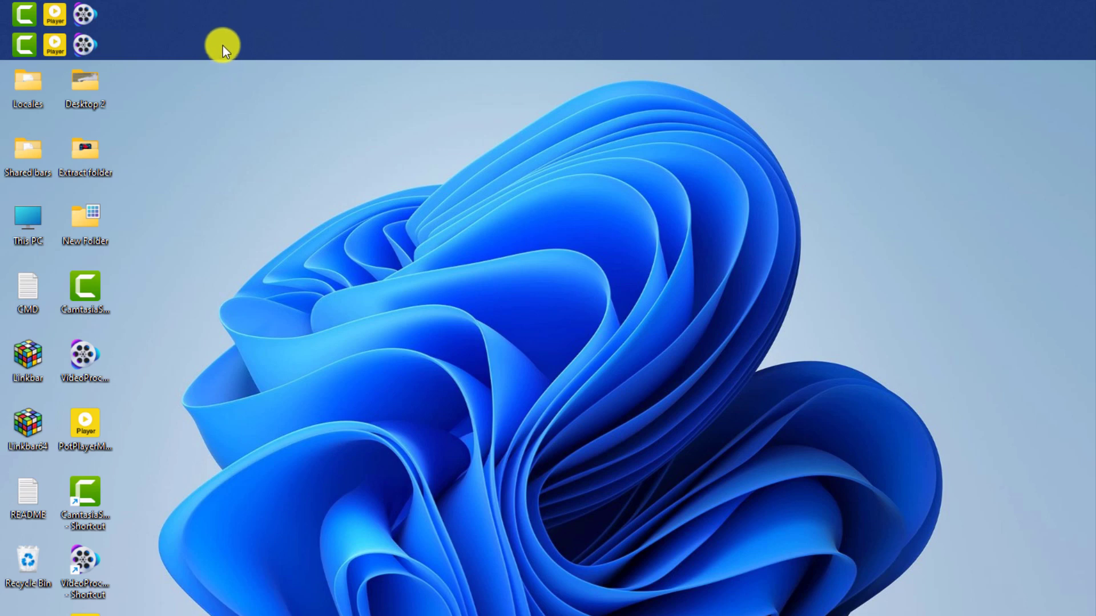
{"action": "left_click_drag", "start_coordinate": [509, 170], "coordinate": [1044, 278]}
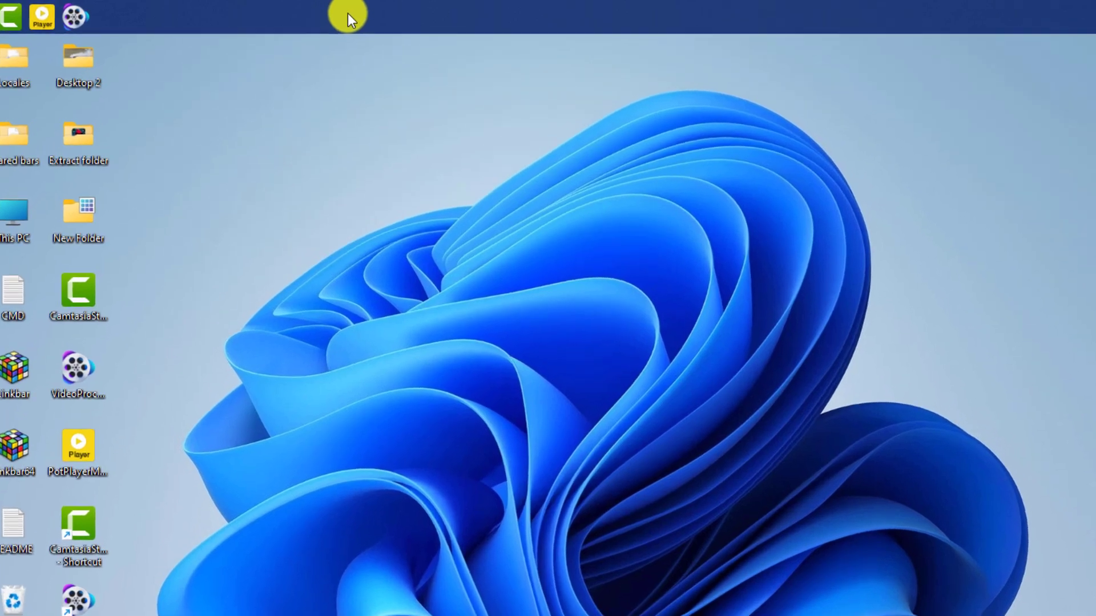
Step: In the top linkbar's Settings, set icon alignment to Center and apply
{"action": "right_click", "coordinate": [330, 12]}
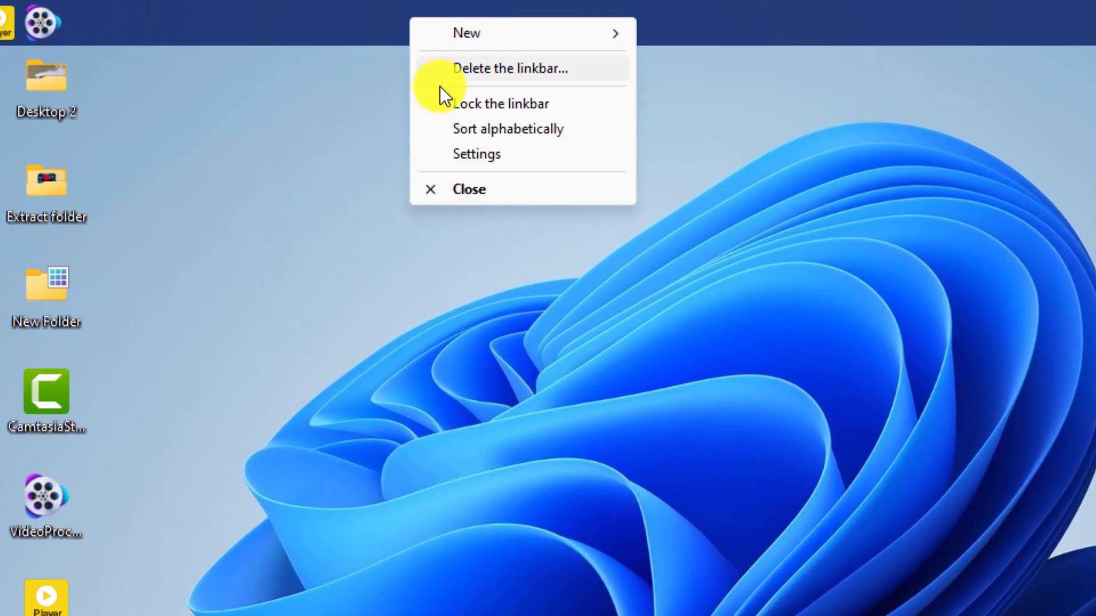
{"action": "left_click", "coordinate": [468, 153]}
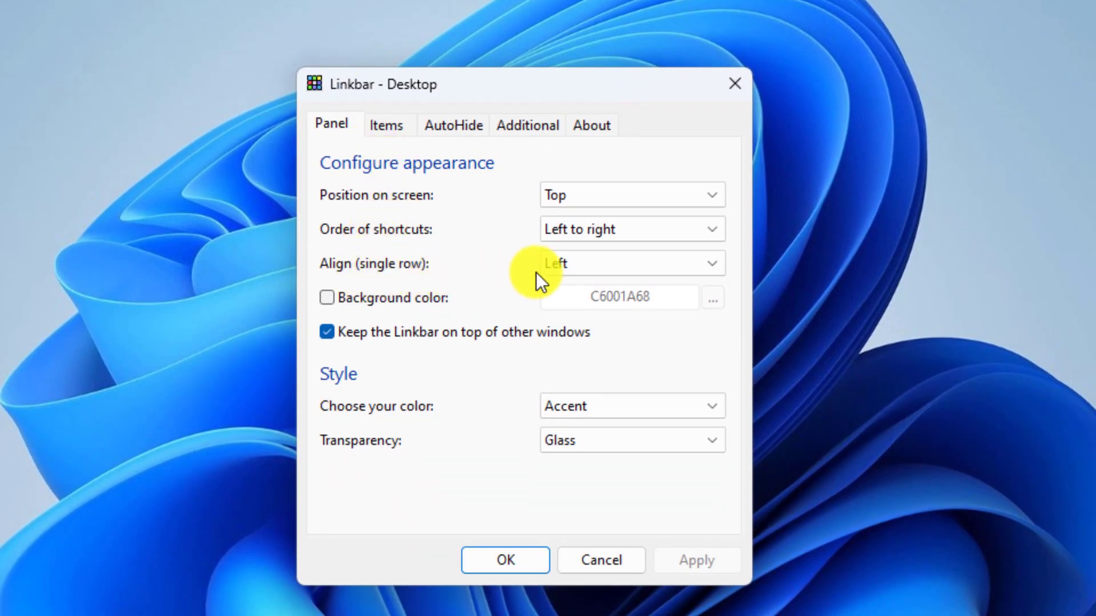
{"action": "left_click", "coordinate": [577, 261]}
{"action": "left_click", "coordinate": [577, 297]}
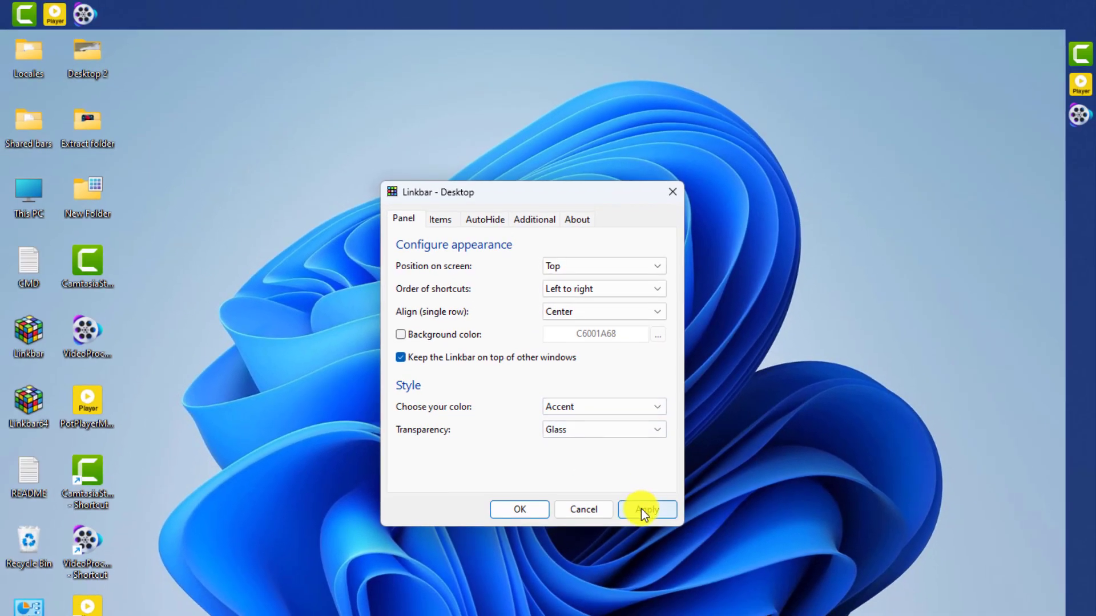
{"action": "left_click", "coordinate": [694, 557]}
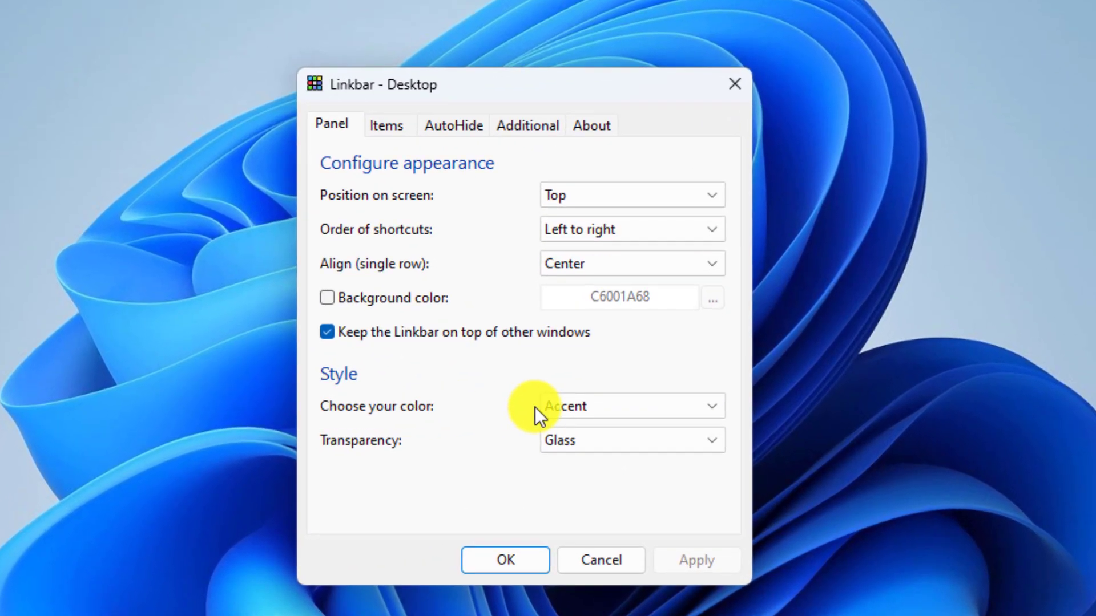
Step: Set the linkbar colour style to Light and apply
{"action": "left_click", "coordinate": [635, 402]}
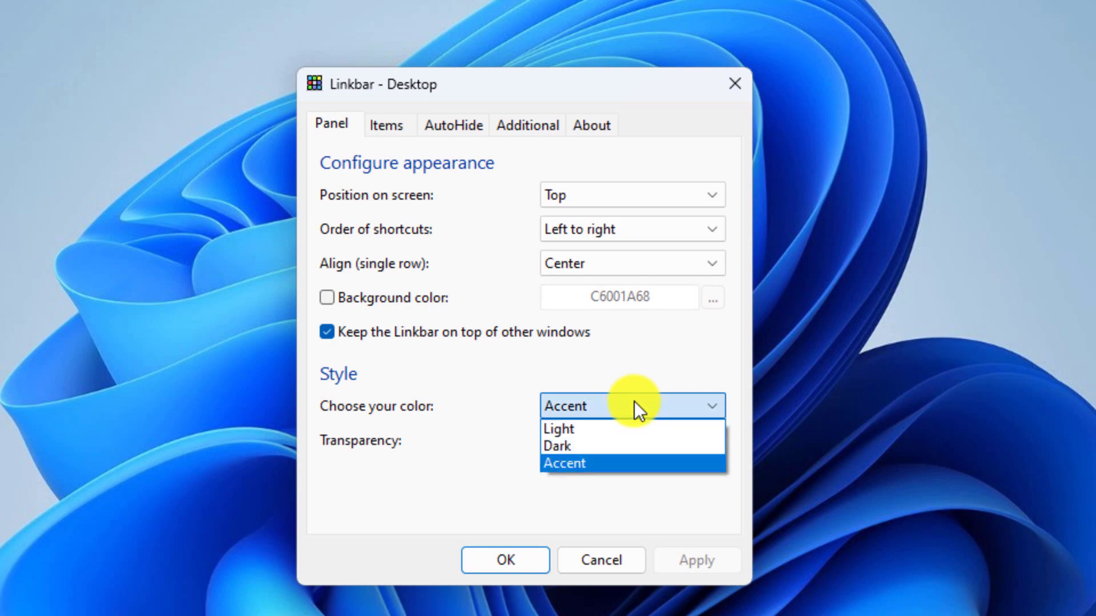
{"action": "left_click", "coordinate": [584, 430]}
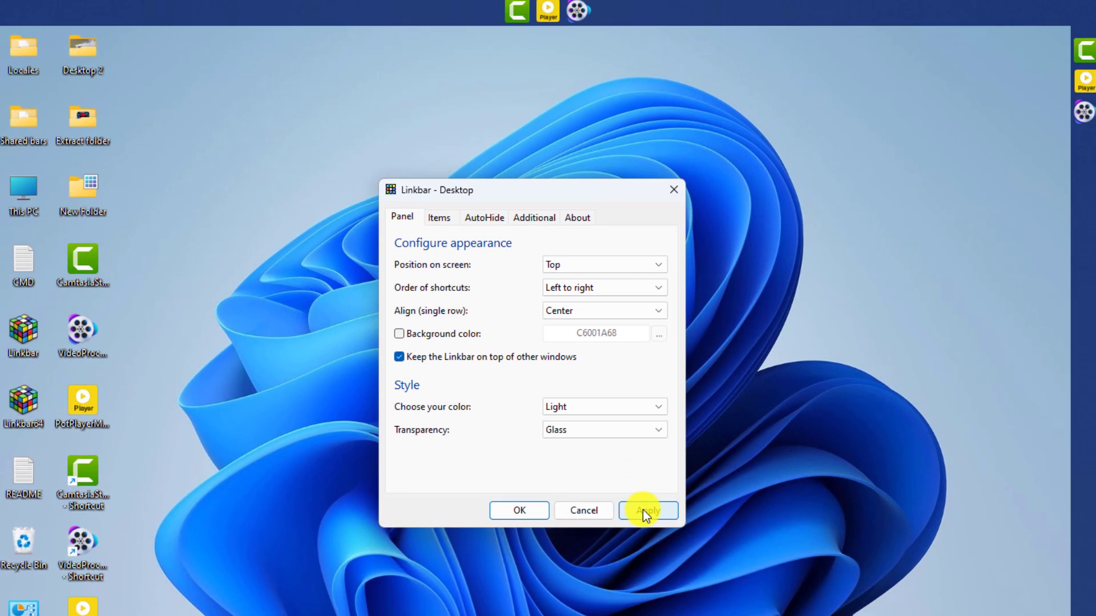
{"action": "left_click", "coordinate": [643, 509]}
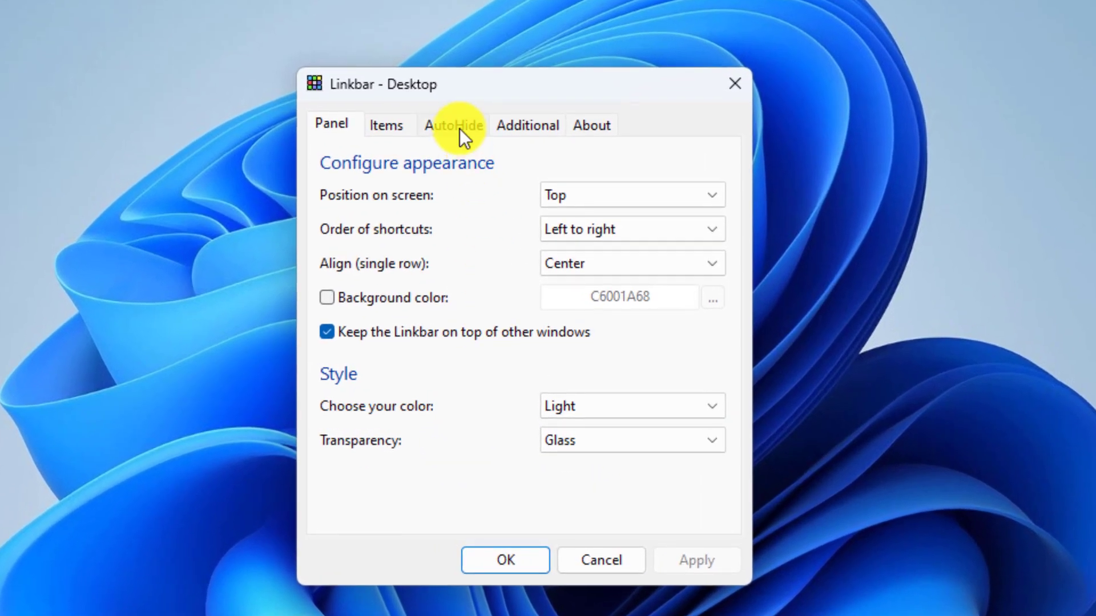
Step: Enable automatic auto-hide for the bar and save the settings with OK
{"action": "left_click", "coordinate": [459, 126]}
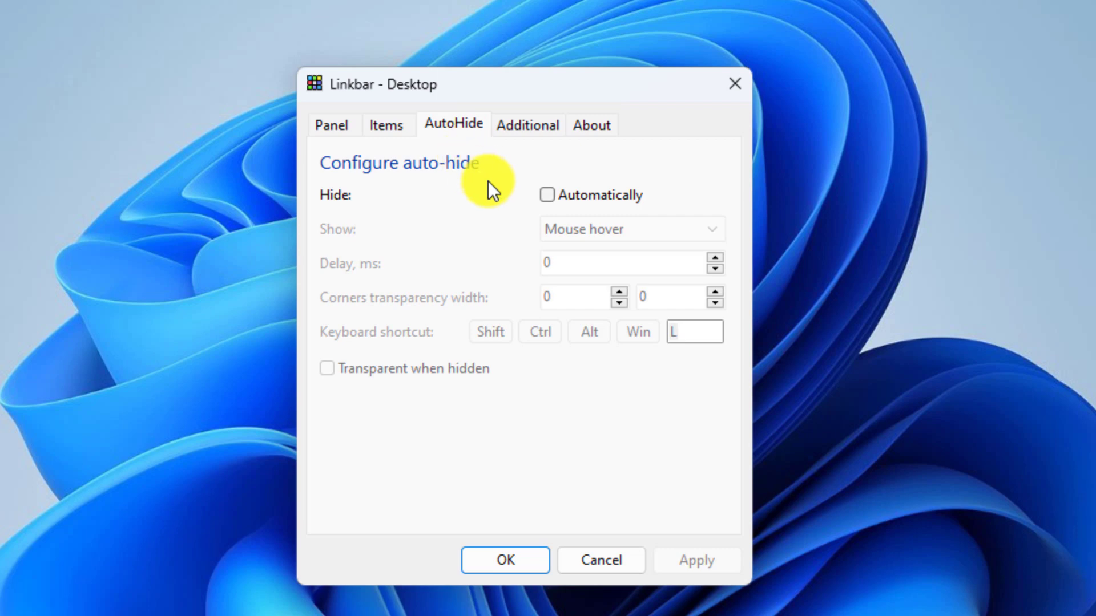
{"action": "left_click", "coordinate": [542, 194]}
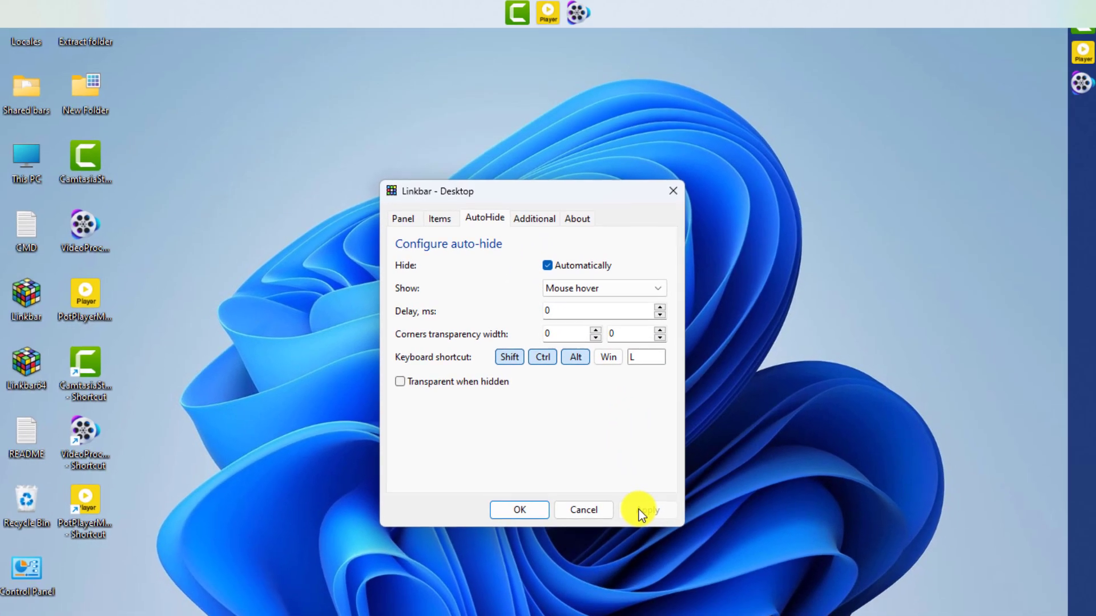
{"action": "left_click", "coordinate": [683, 559]}
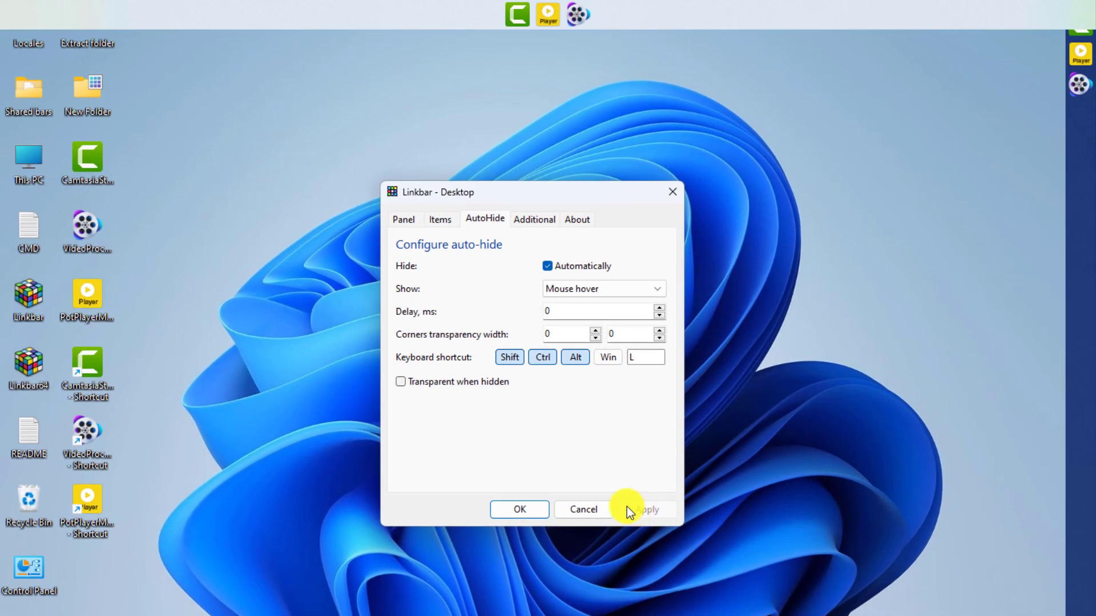
{"action": "left_click", "coordinate": [522, 509]}
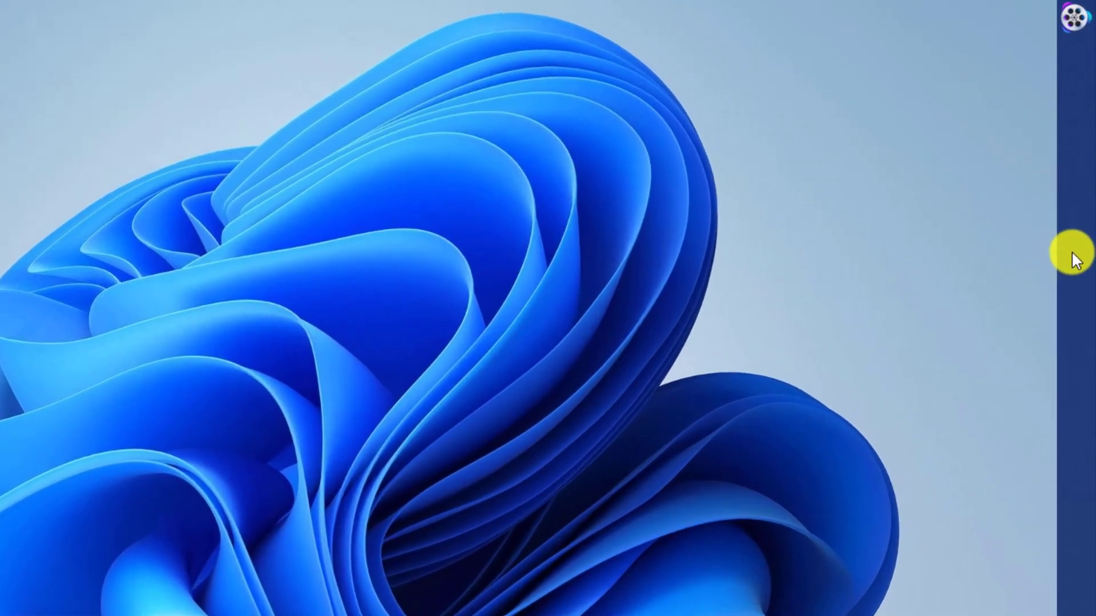
Step: Remove the right-edge linkbar with Delete the linkbar… and confirm with OK
{"action": "right_click", "coordinate": [1072, 260]}
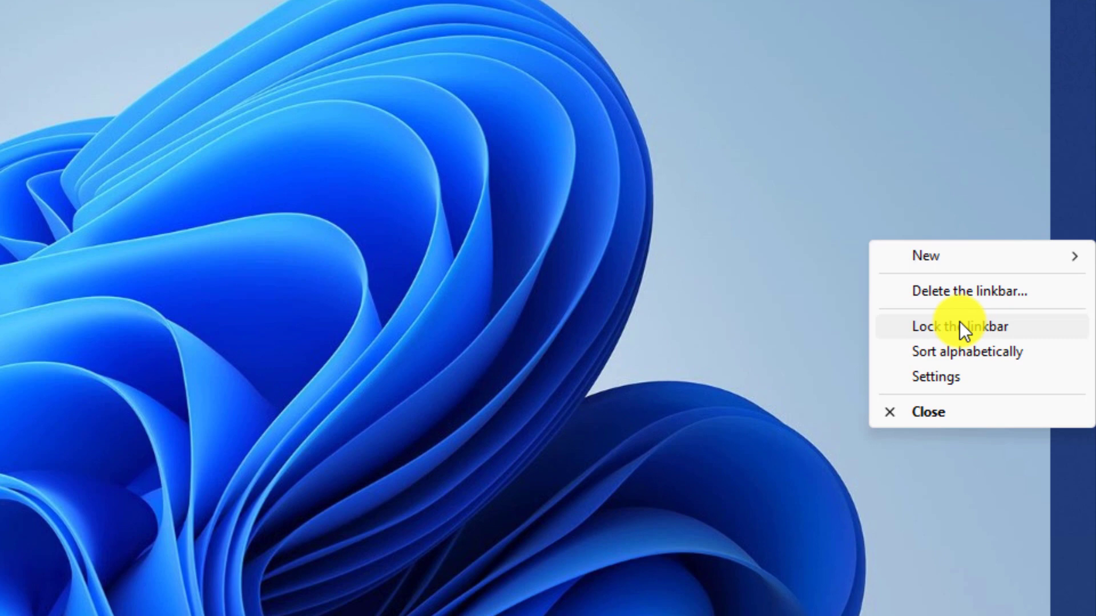
{"action": "left_click", "coordinate": [947, 291]}
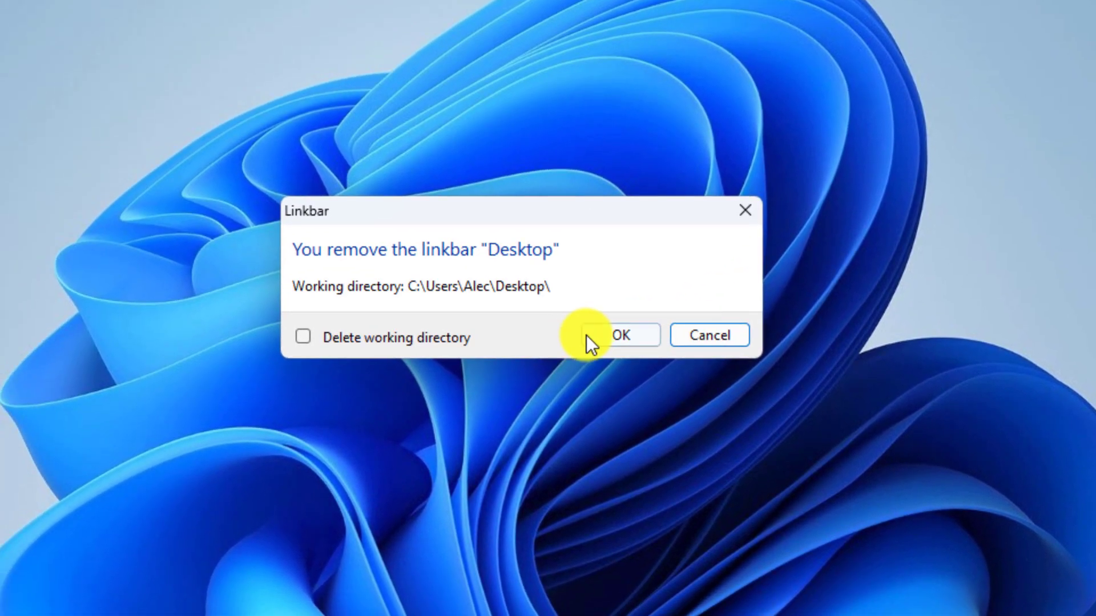
{"action": "left_click", "coordinate": [588, 335]}
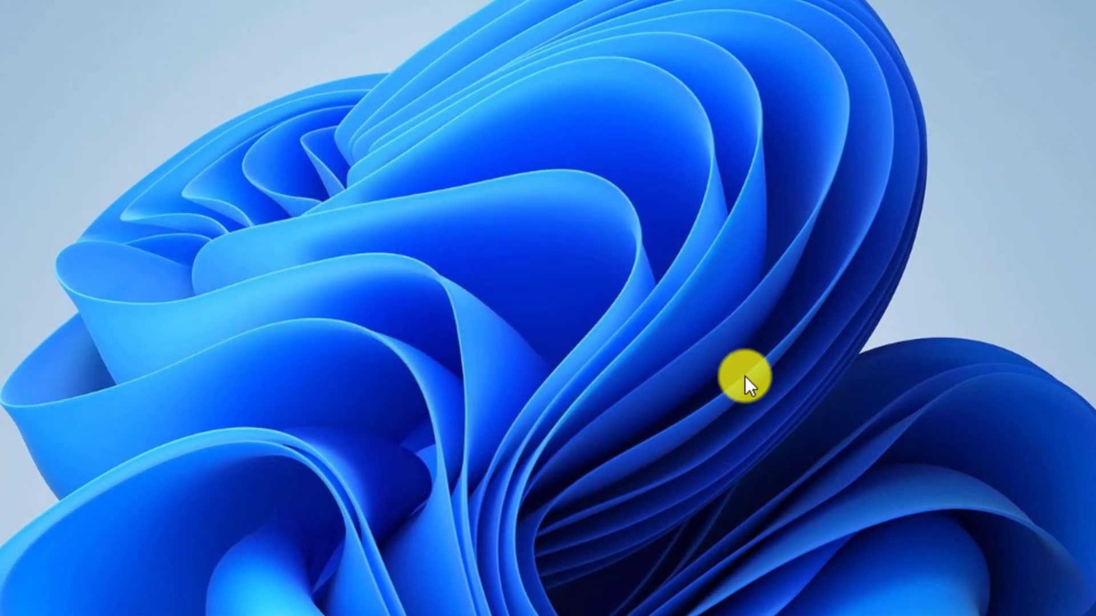